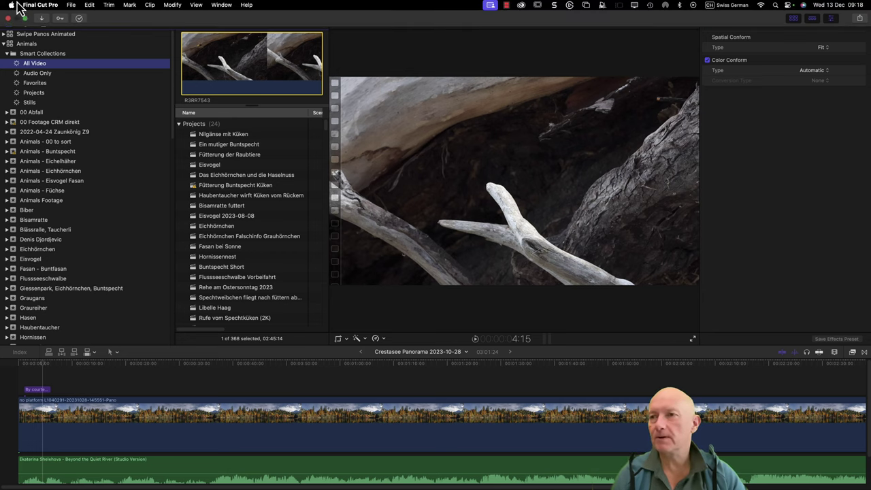
View the Final Cut Pro 10.7 About window, then close the Mac's system-info window (M1, 16 GB, Sonoma 14.2)
left_click(28, 6)
left_click(32, 17)
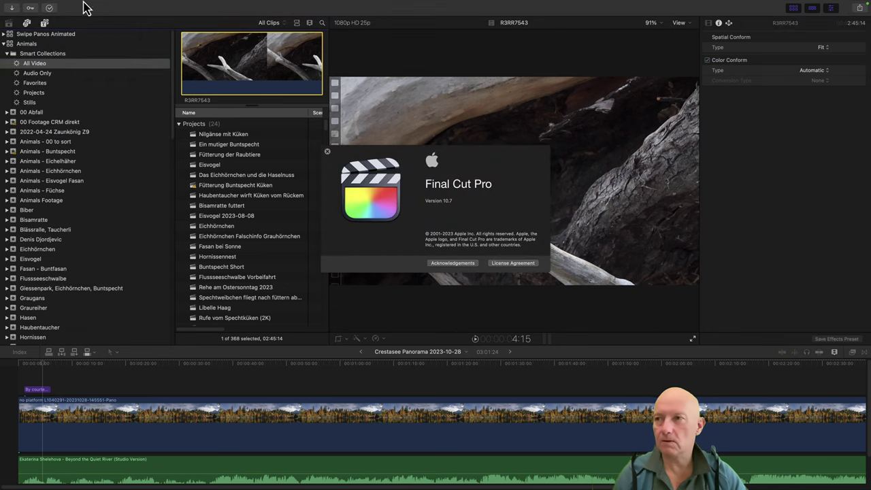
left_click(10, 9)
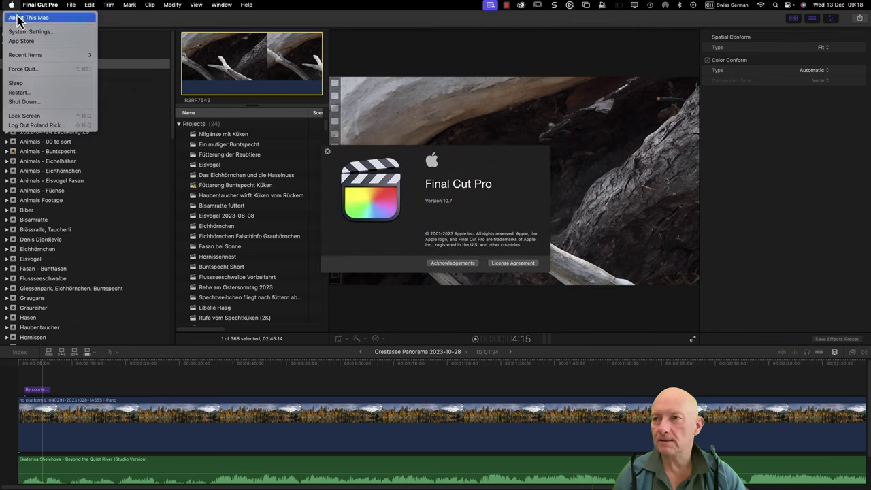
key("Escape")
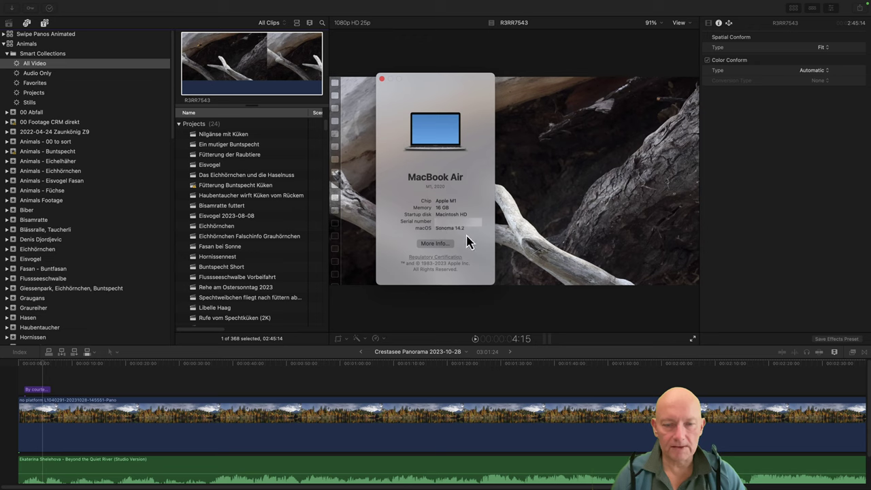
left_click(382, 83)
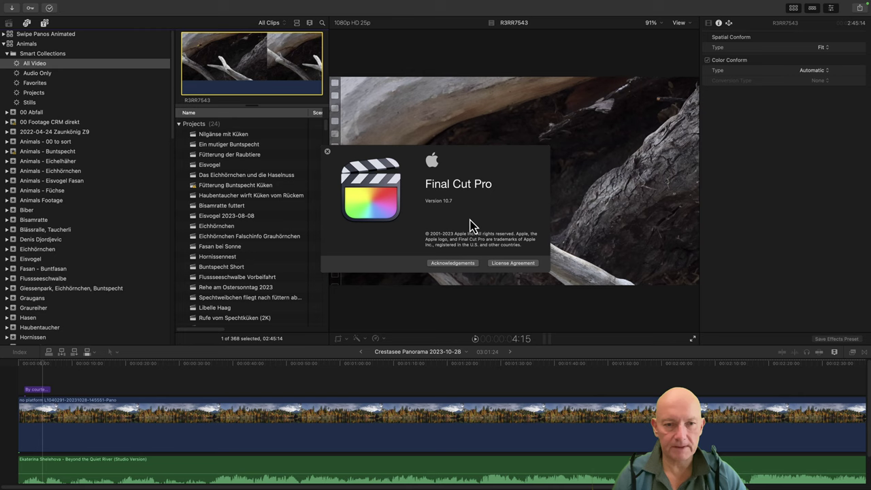
Close the About window, pick All Video, hide the libraries sidebar, and scroll the clip list
left_click(327, 151)
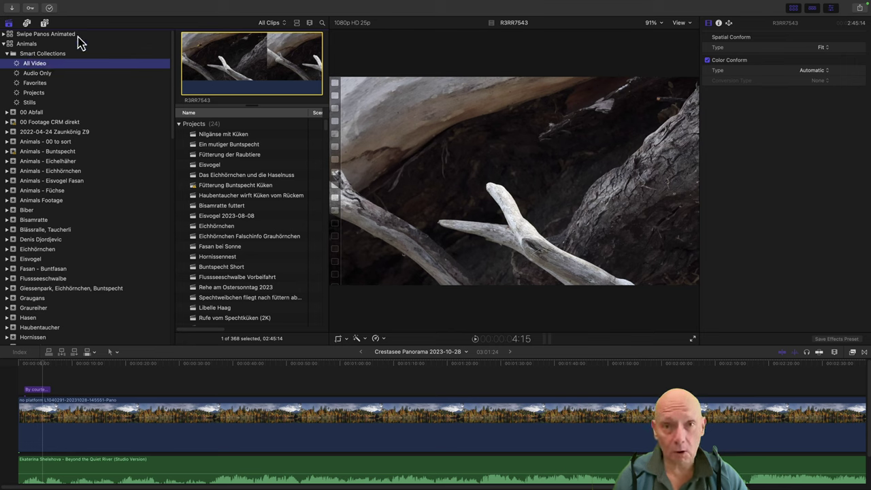
left_click(37, 66)
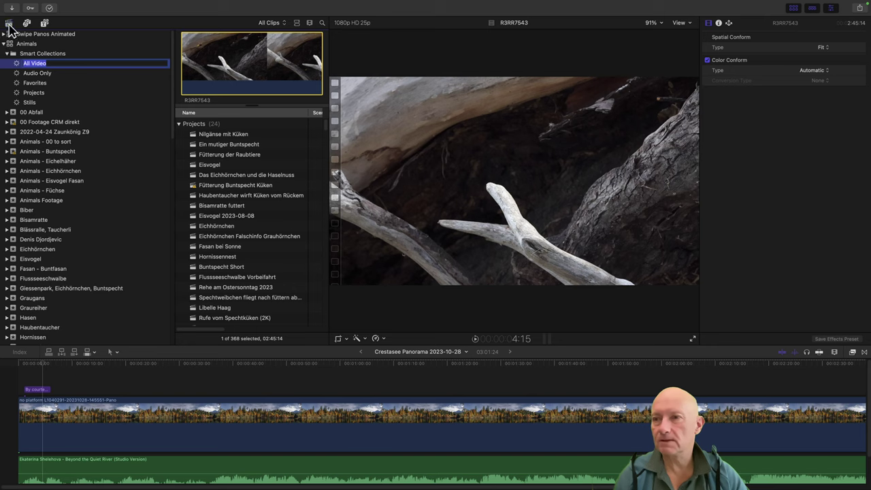
left_click(9, 24)
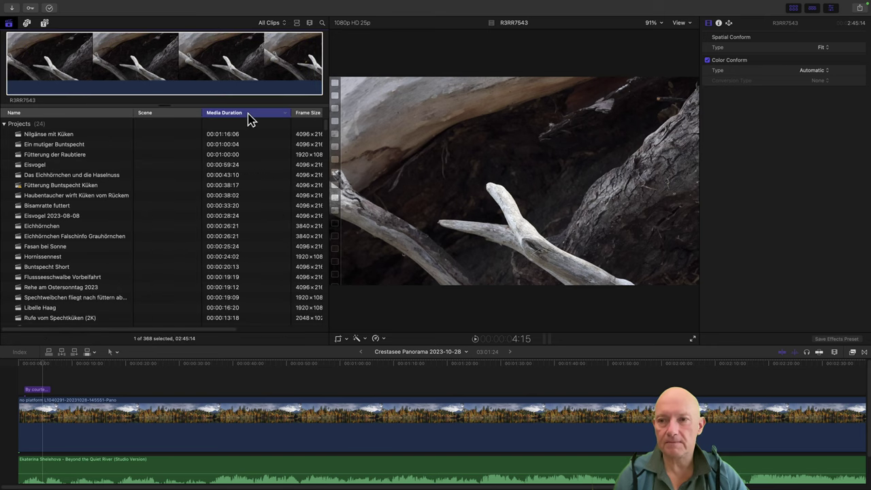
scroll(145, 171, "down", 5)
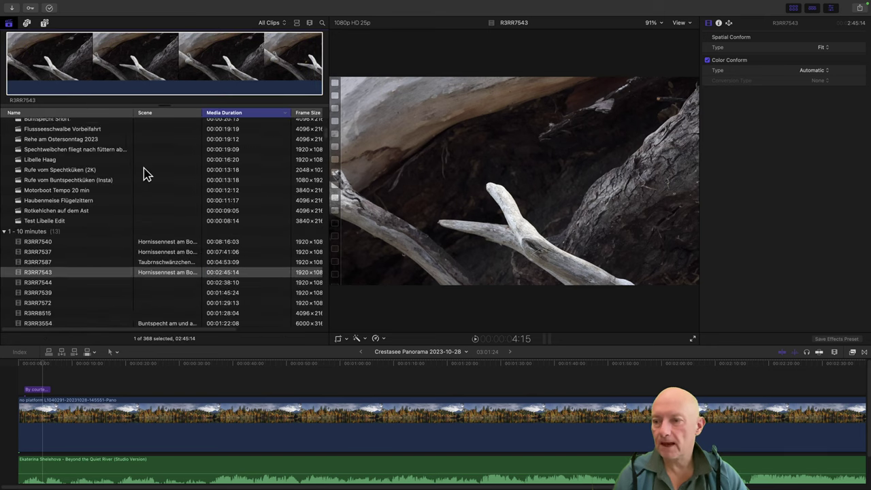
scroll(143, 171, "down", 2)
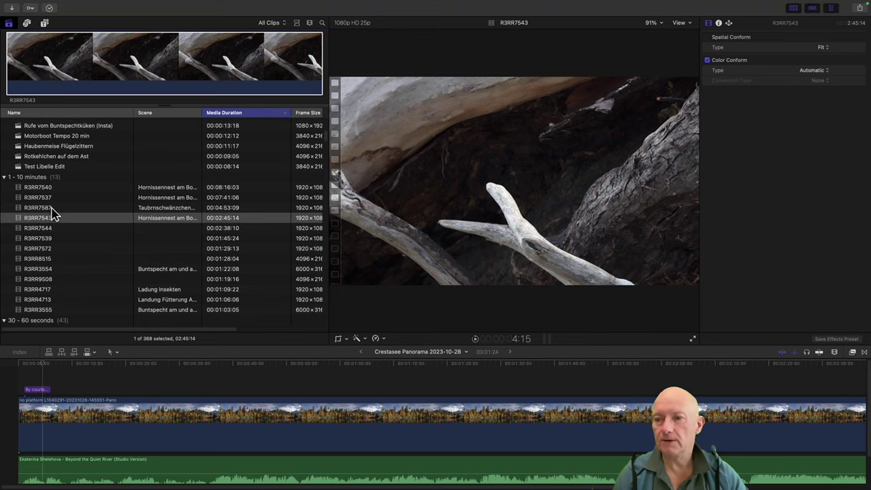
Select clip R3RR7543, dismiss the File menu unused, and bring the libraries sidebar back
left_click(18, 218)
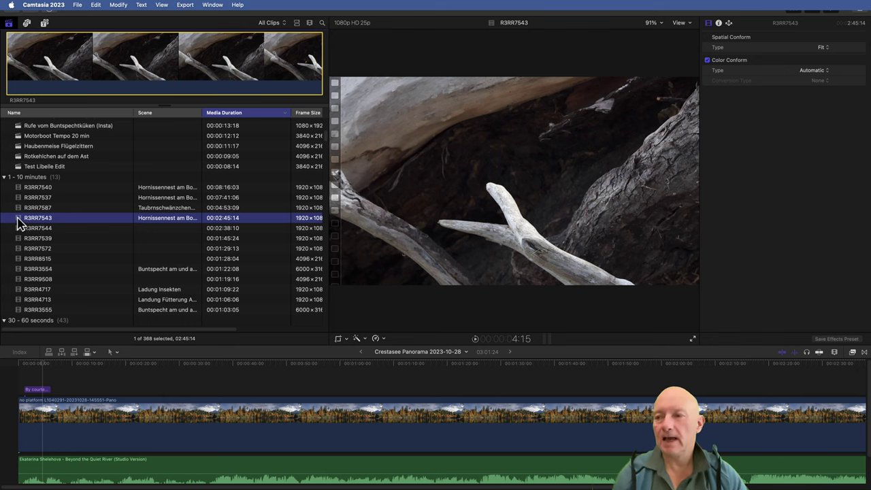
left_click(19, 225)
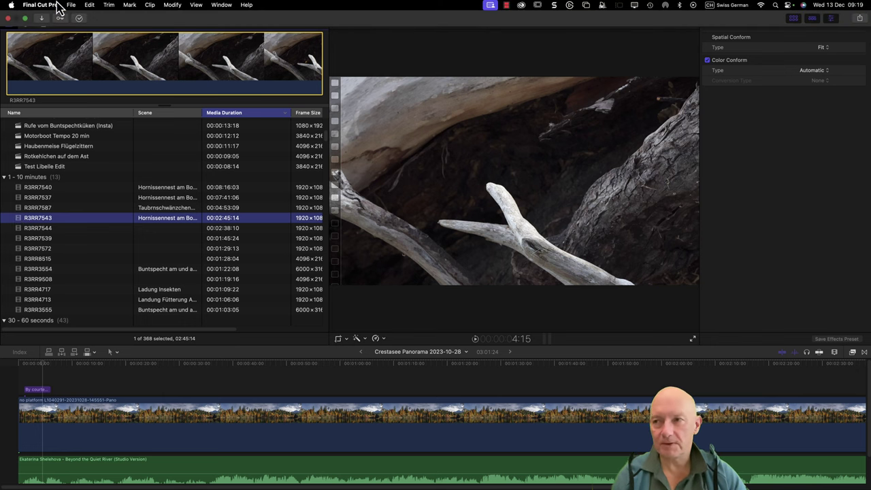
left_click(70, 6)
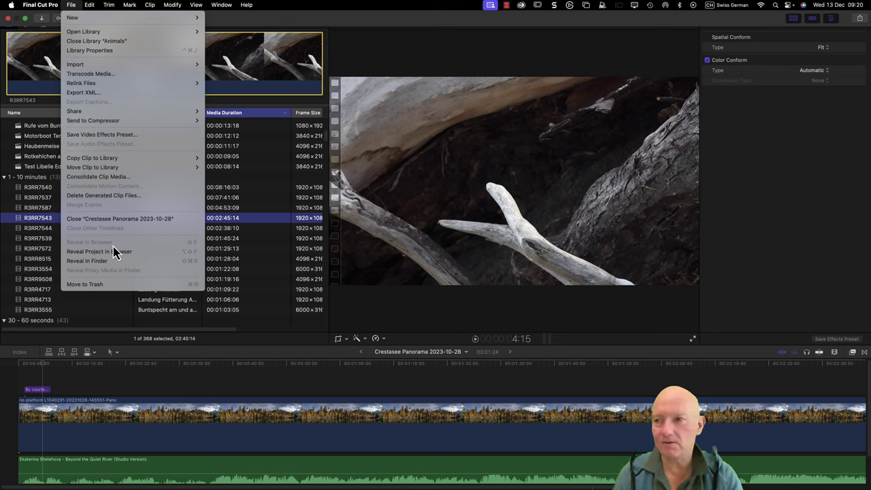
left_click(19, 224)
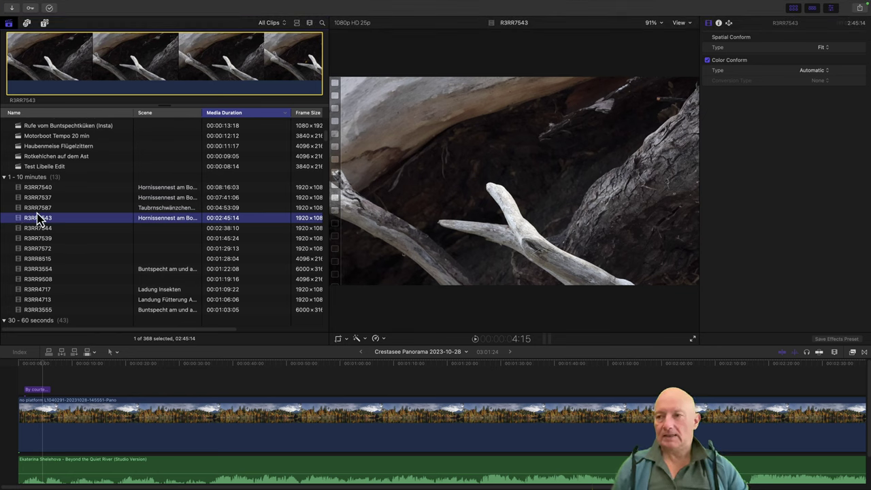
left_click(9, 23)
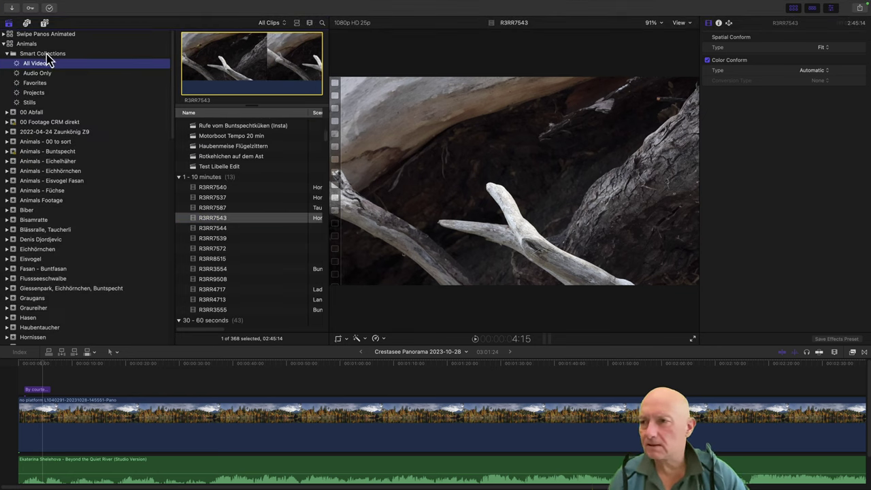
With the sidebar hidden, check R3RR7543's shortcut menu, then find Reveal in Browser greyed in File
left_click(9, 23)
left_click(19, 220)
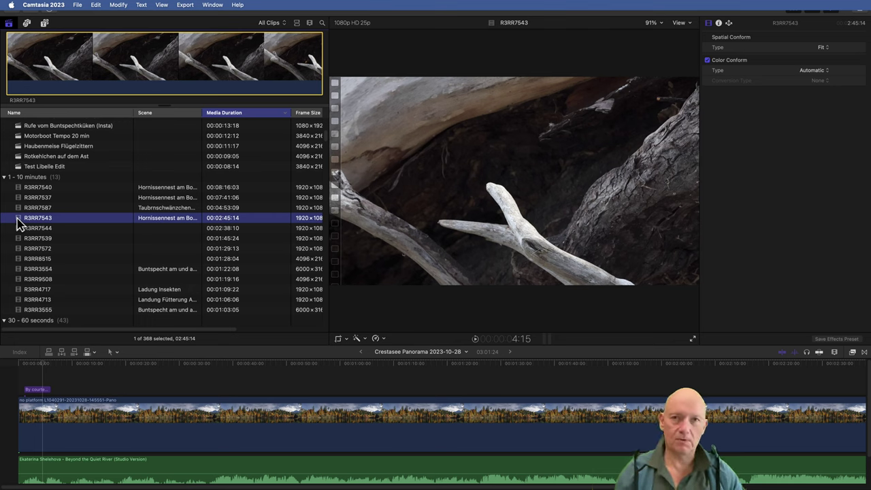
right_click(20, 225)
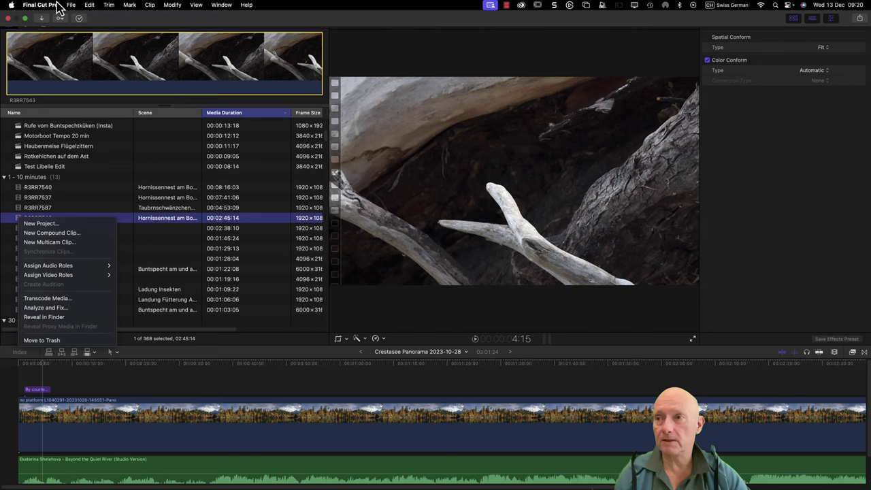
left_click(74, 9)
left_click(69, 7)
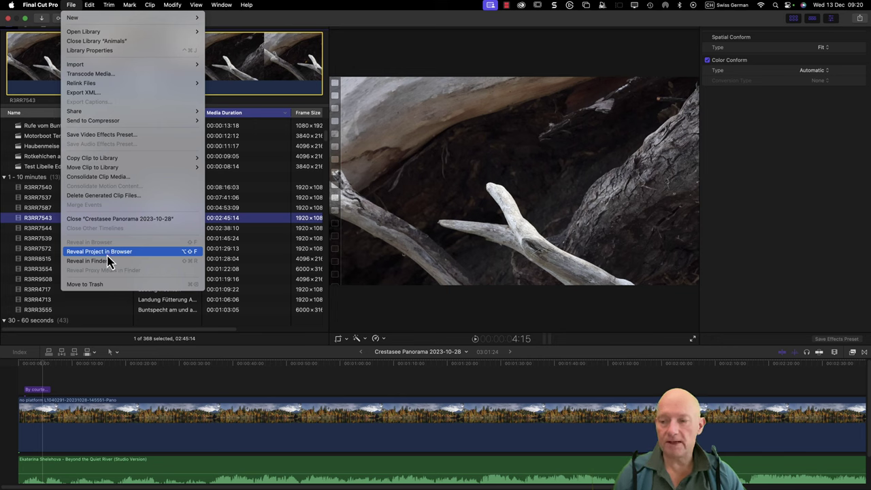
Reopen the libraries sidebar, collapse MBA M1 External Disk, and expand the Animals library
left_click(146, 397)
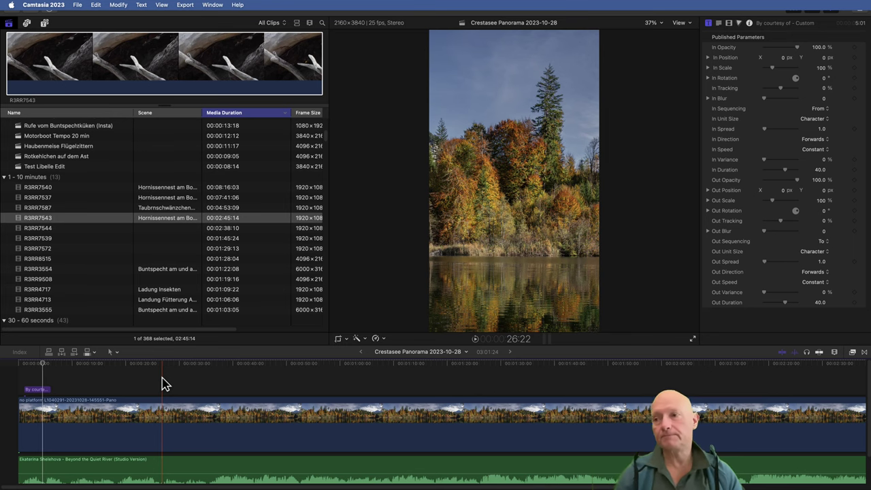
left_click(9, 23)
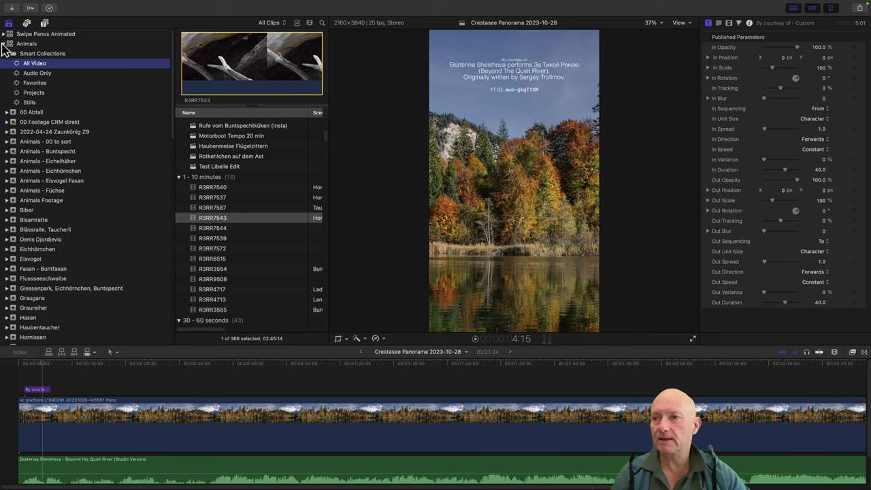
left_click(5, 44)
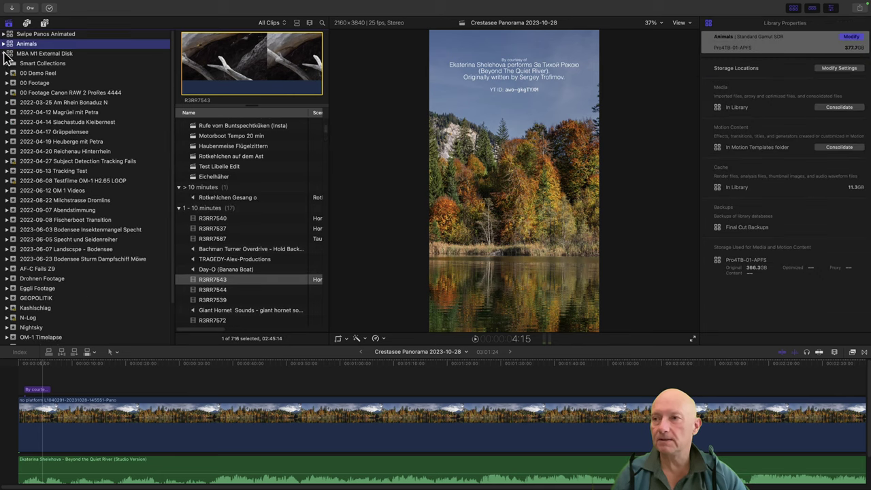
left_click(4, 54)
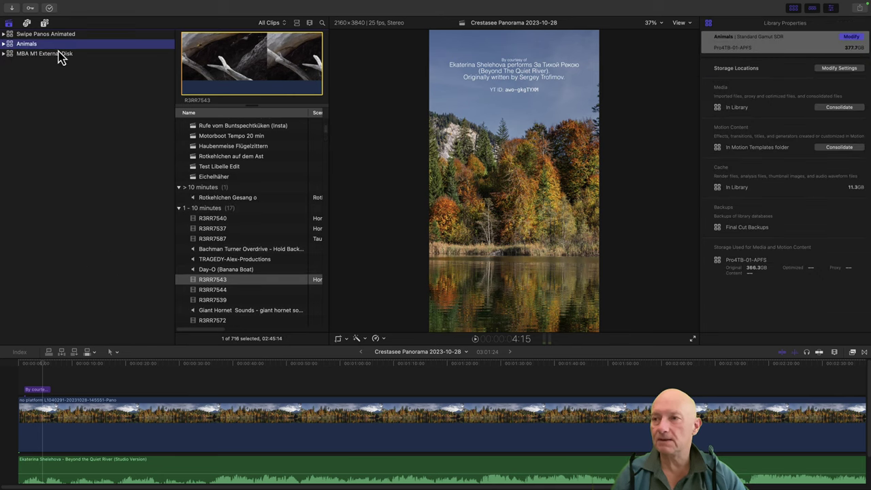
left_click(153, 351)
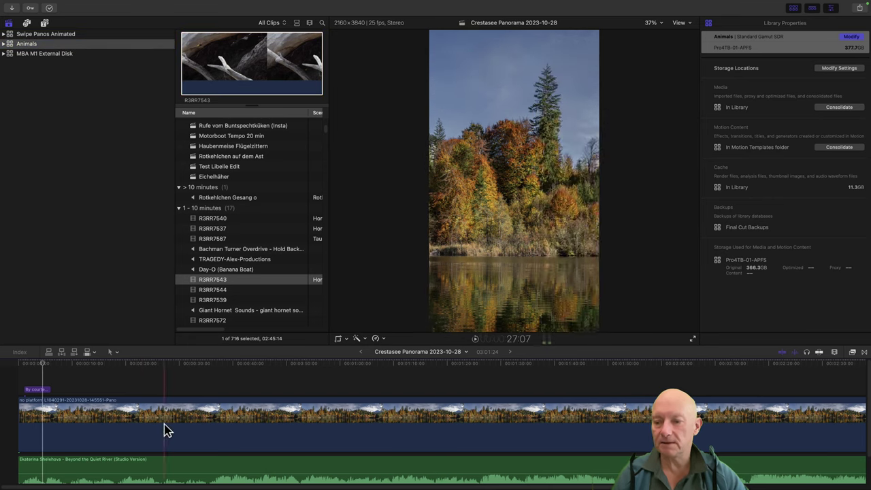
left_click(50, 35)
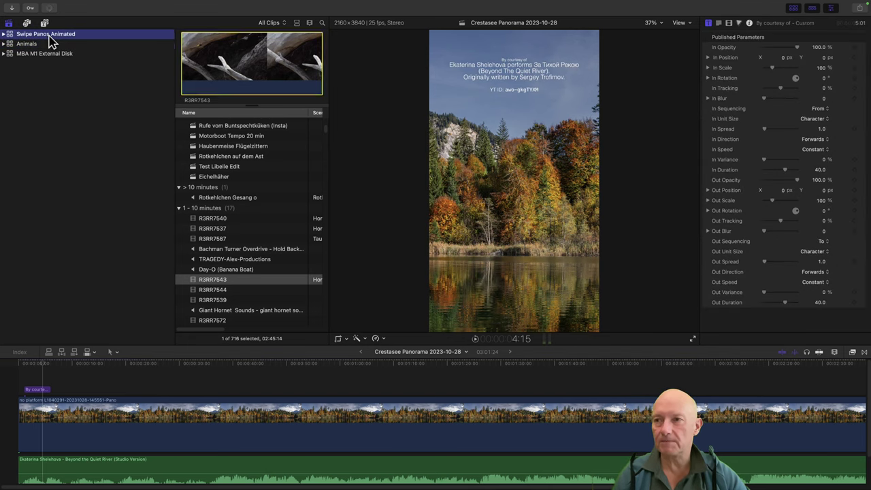
left_click(30, 44)
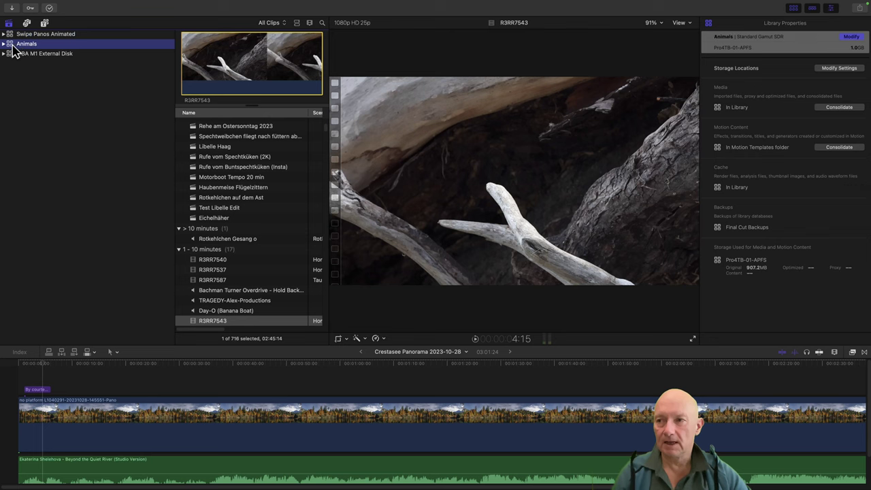
left_click(4, 44)
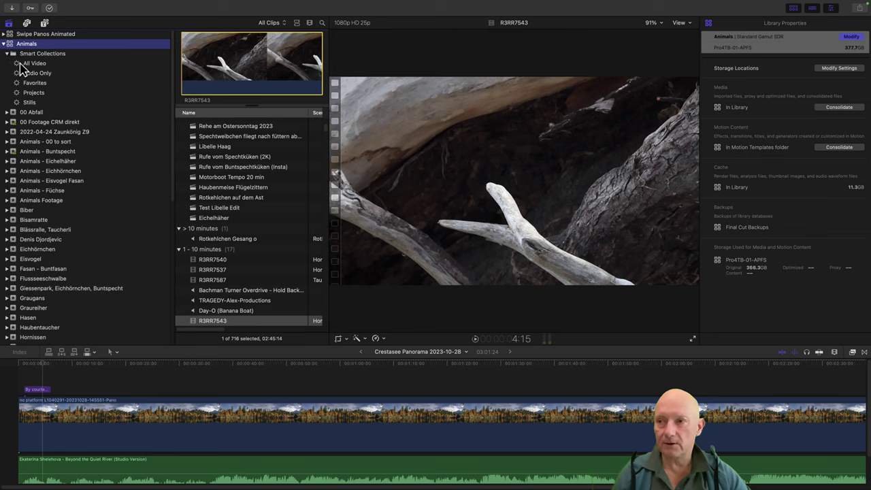
Show the All Video smart collection's 368 clips and select clip R3RR7543
left_click(20, 68)
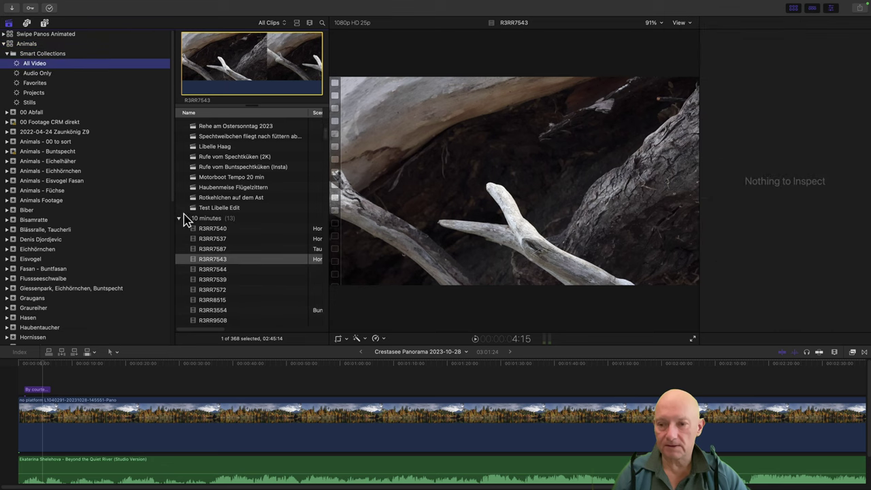
left_click(196, 262)
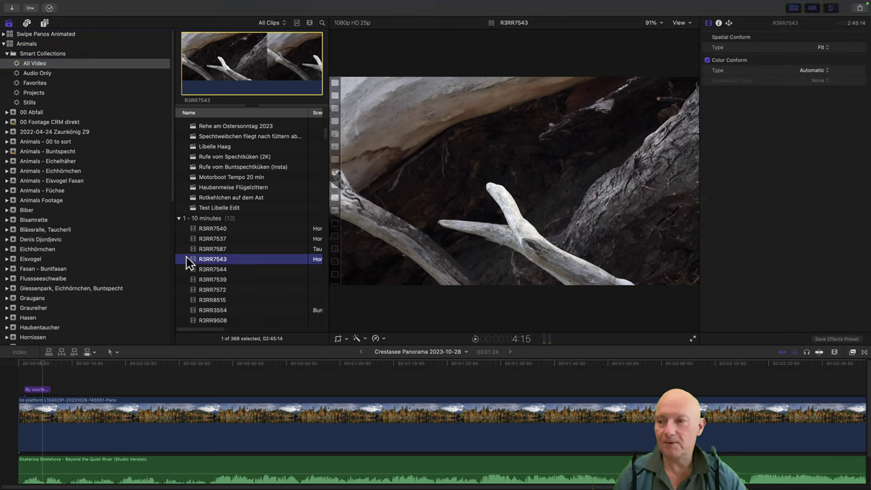
scroll(99, 287, "down", 10)
scroll(99, 287, "up", 10)
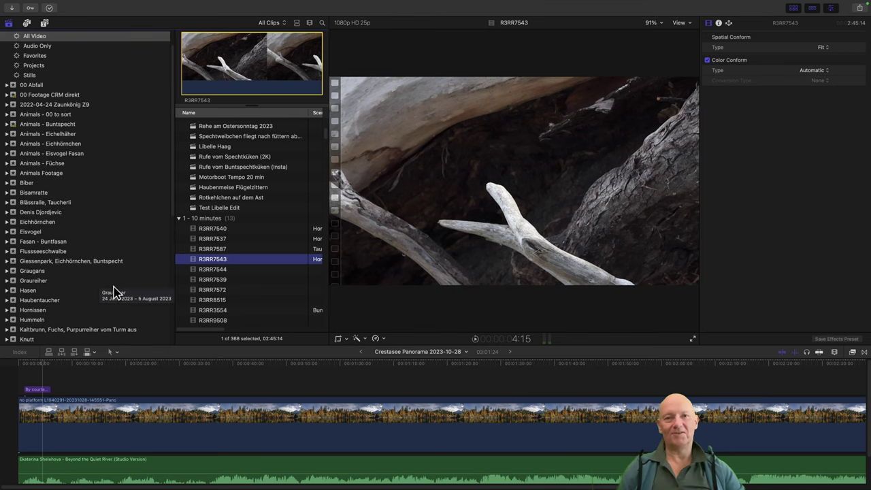
scroll(115, 272, "up", 1)
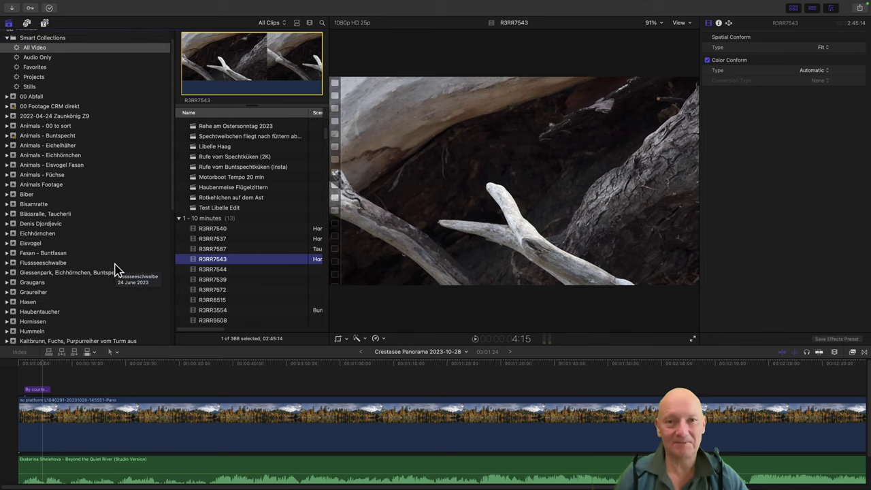